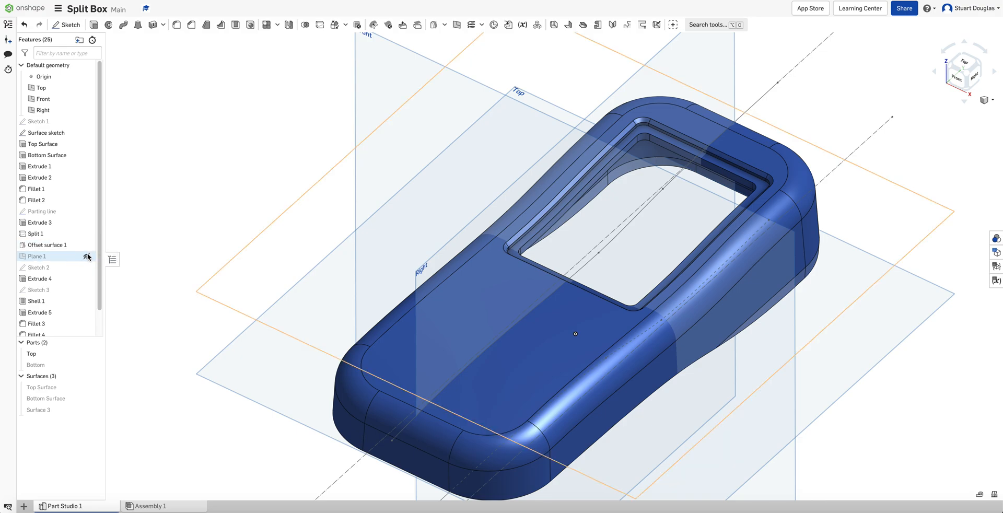
Show Plane 1 and start a new sketch on it, viewing the sketch plane head-on
left_click(87, 256)
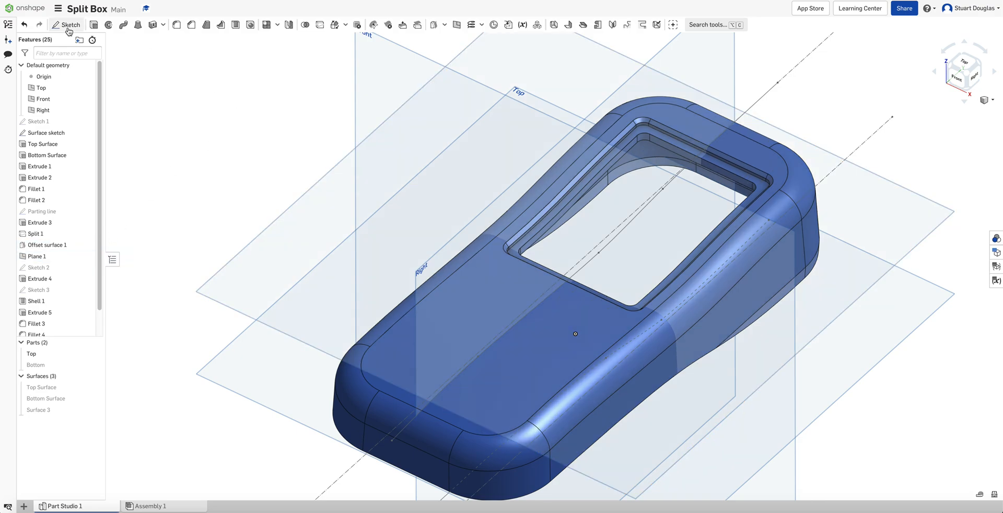
left_click(67, 25)
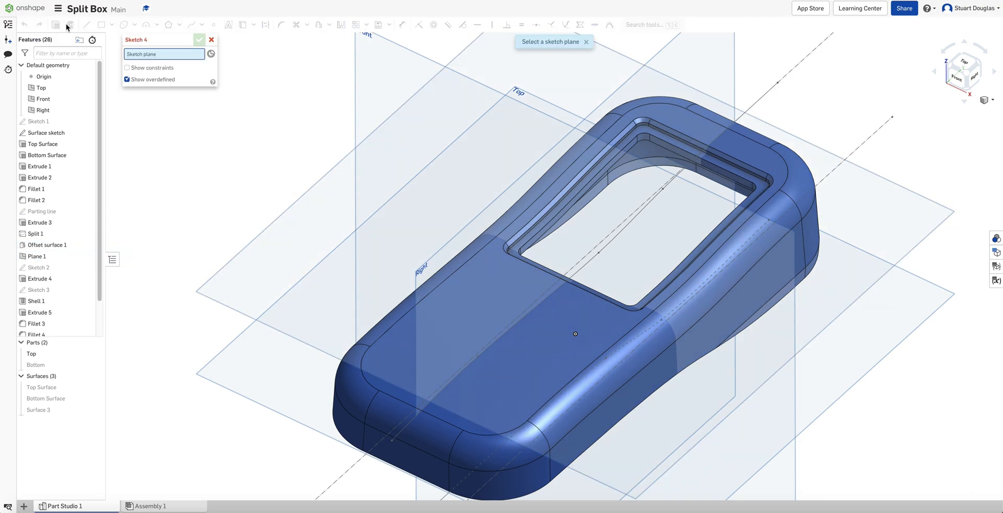
left_click(251, 263)
key("n")
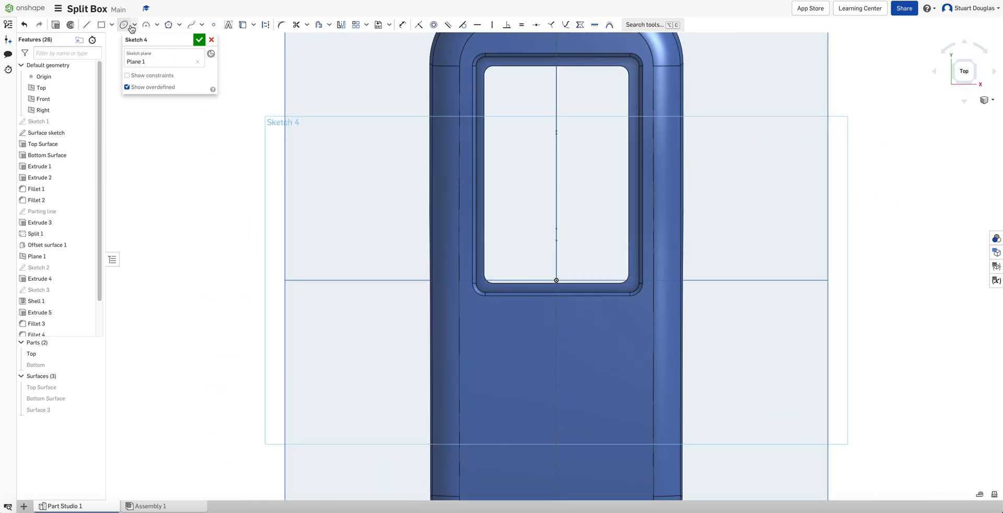
Sketch an ellipse about 25 mm wide centered on the vertical axis just below the window opening
left_click(135, 25)
left_click(136, 39)
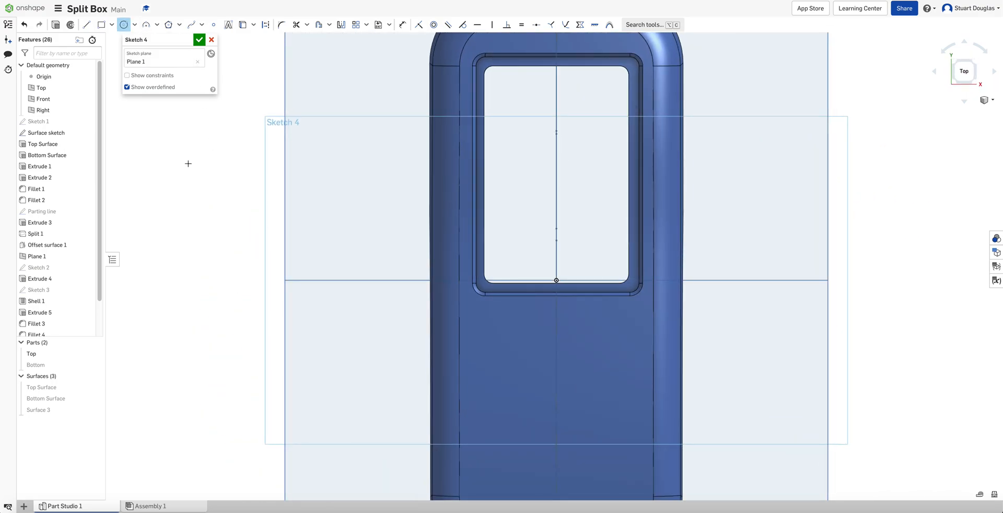
left_click(135, 25)
left_click(142, 68)
scroll(548, 347, "up", 1)
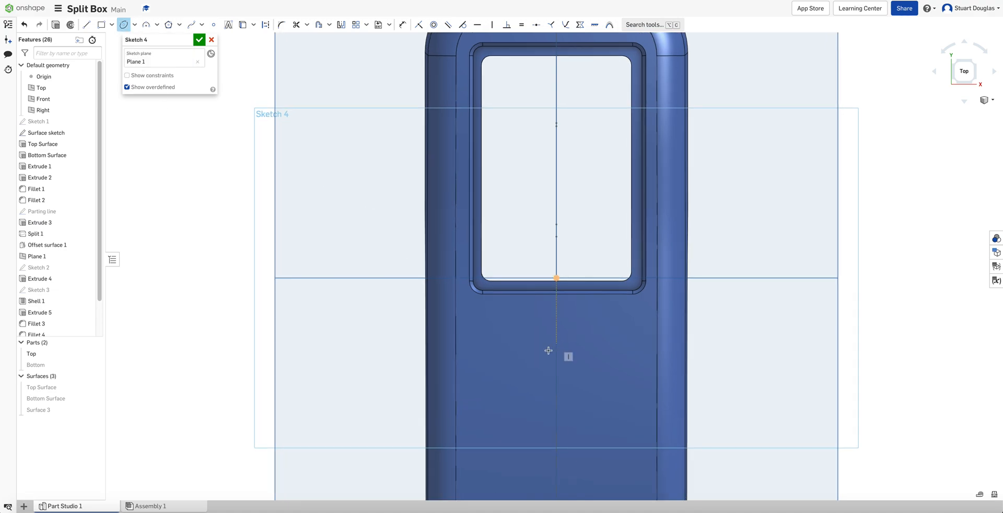
scroll(548, 350, "up", 1)
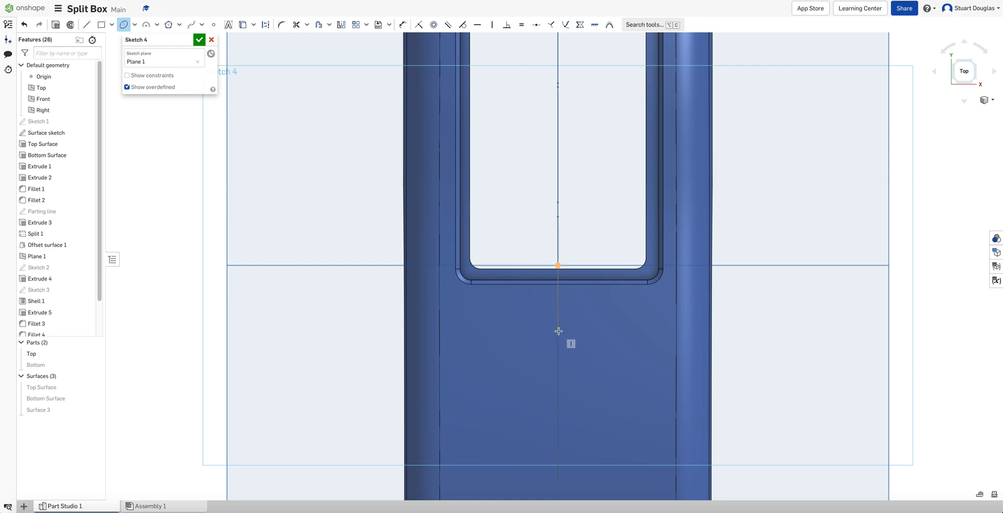
left_click(558, 328)
left_click(613, 327)
left_click(576, 302)
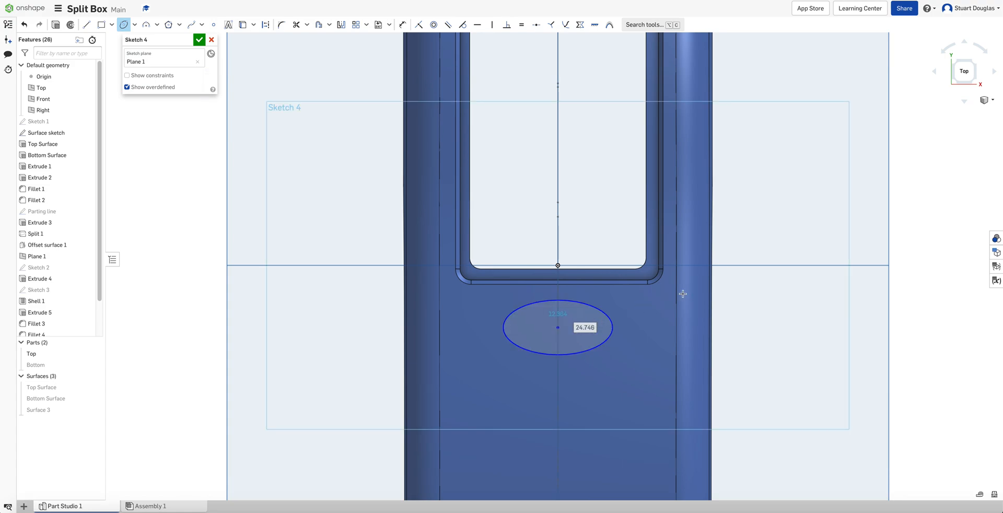
Dimension the ellipse's width to 20 mm
key("d")
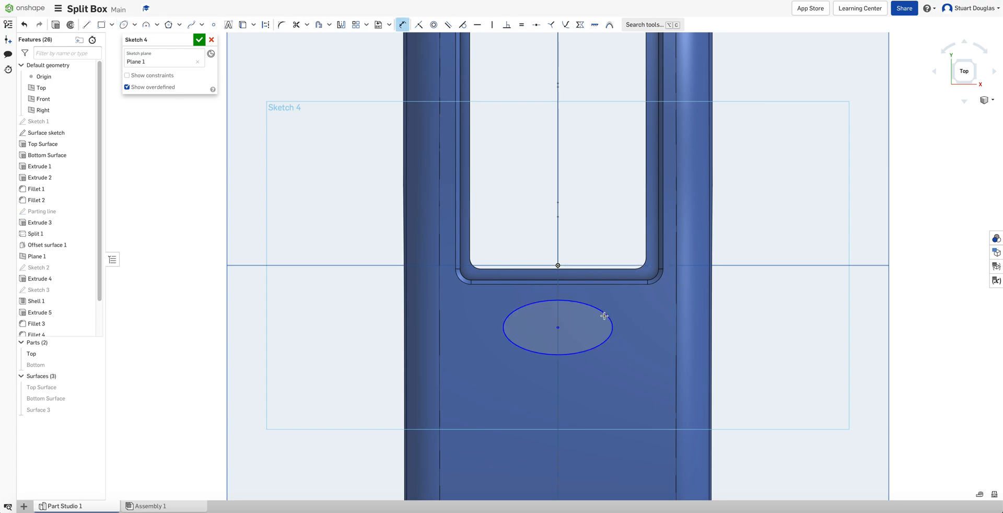
left_click(569, 300)
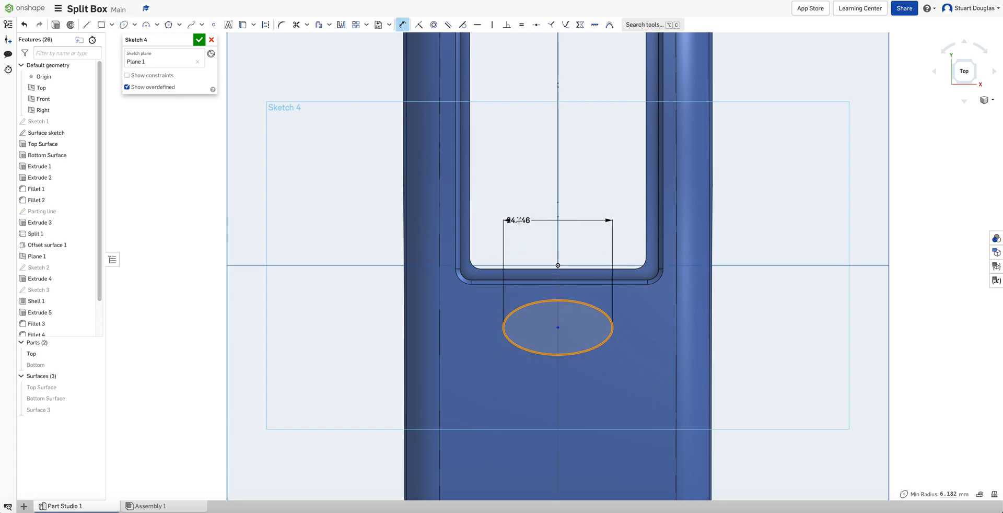
left_click(519, 220)
type("20")
key("Return")
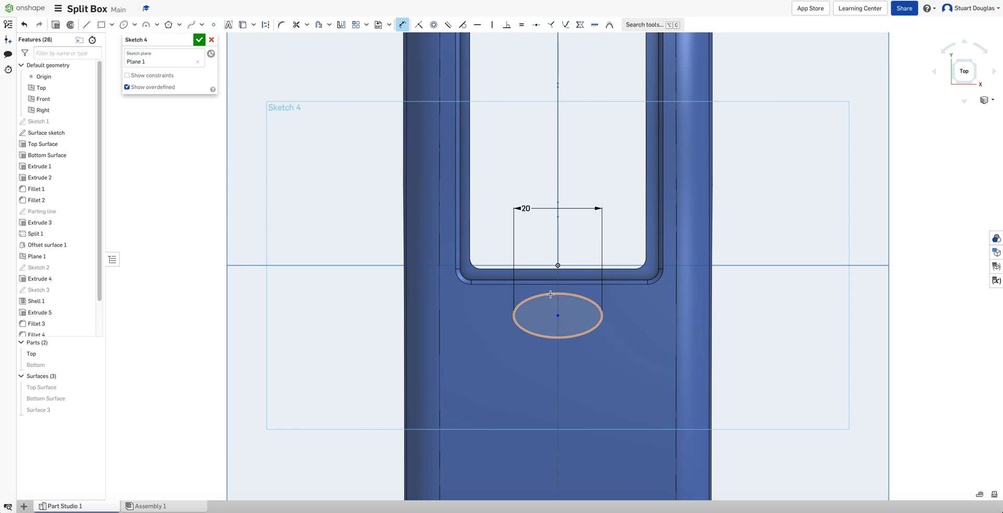
Dimension the ellipse's height to 10 mm
left_click(554, 330)
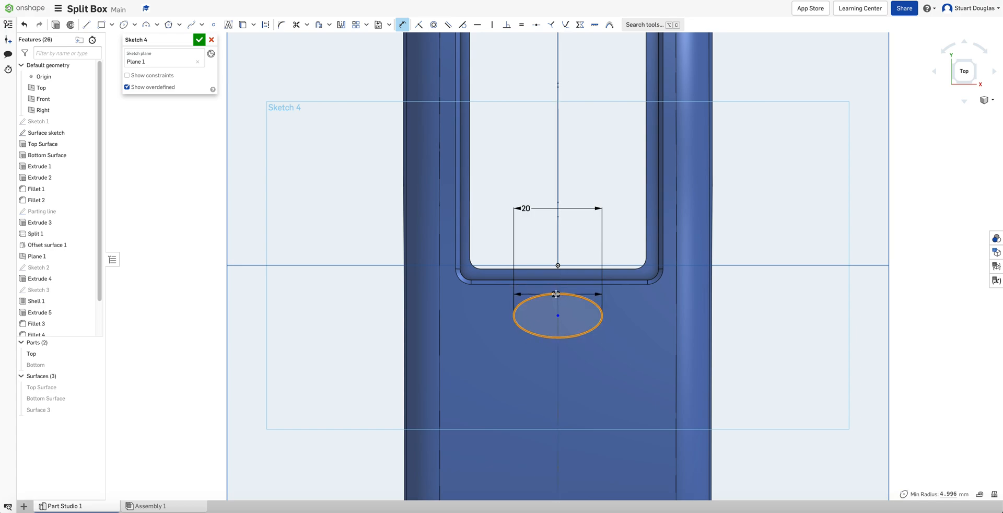
left_click(555, 293)
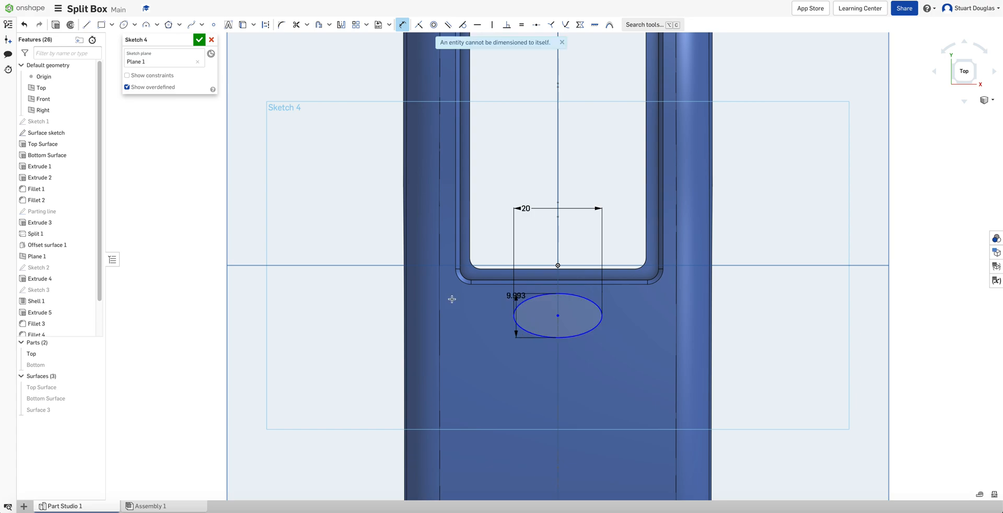
left_click(369, 297)
type("10")
key("Return")
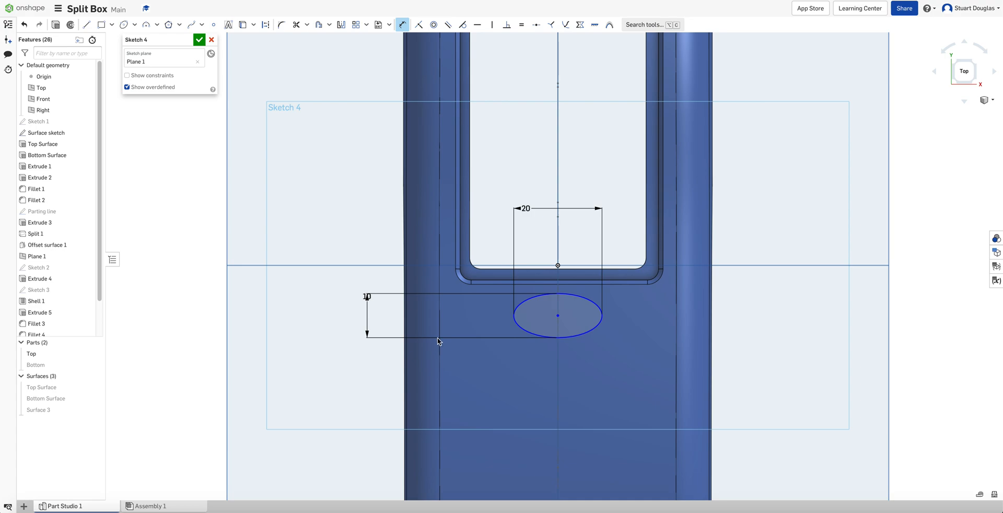
key("Escape")
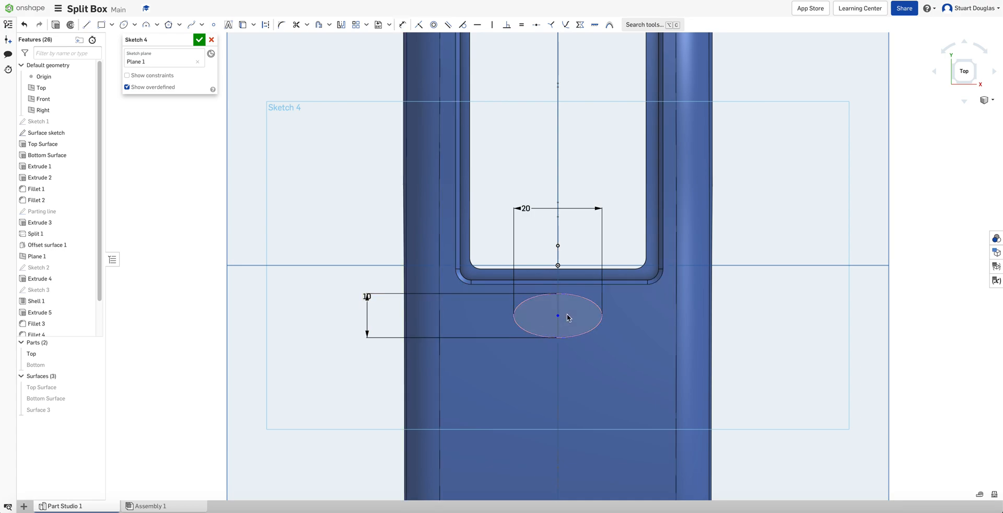
Dimension the ellipse center 15 mm below the window's bottom edge point
left_click_drag(559, 321, 559, 323)
key("d")
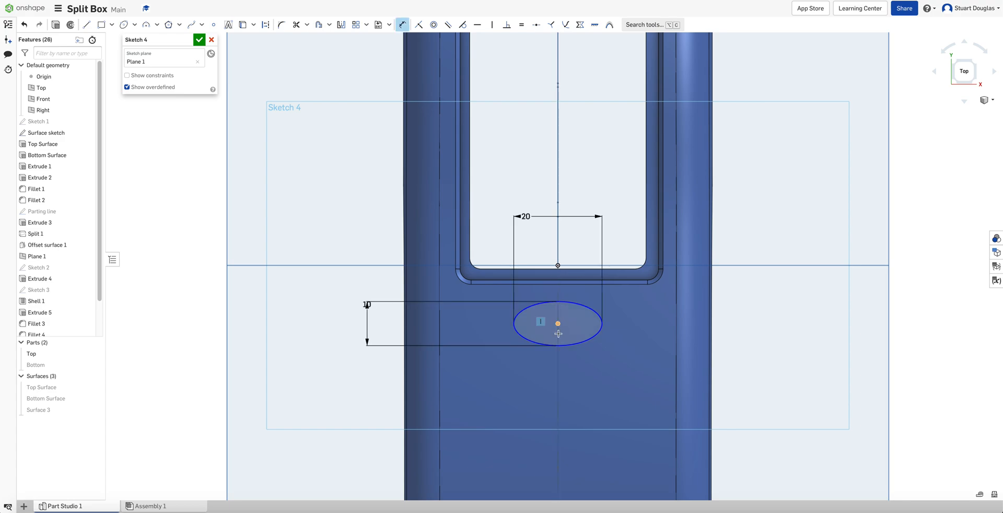
left_click(559, 324)
left_click(559, 266)
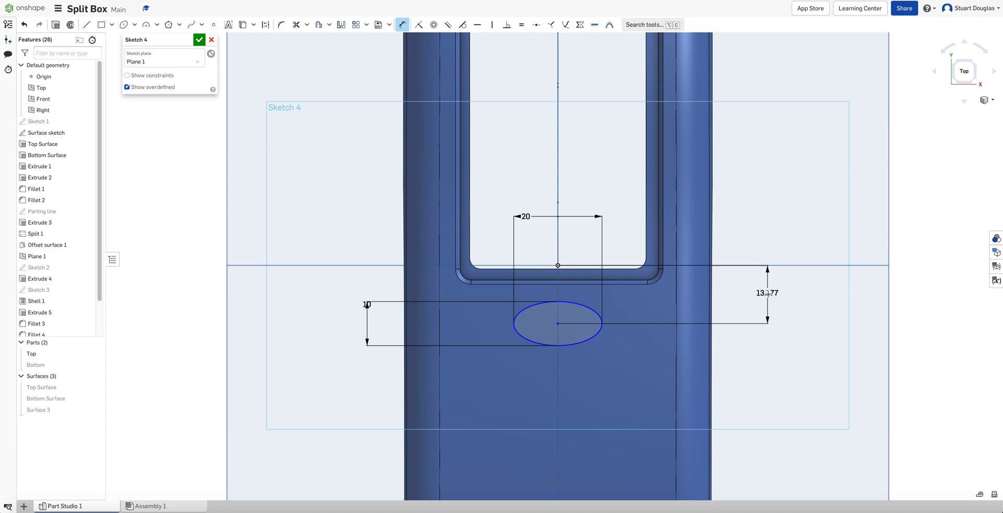
left_click(767, 301)
type("1")
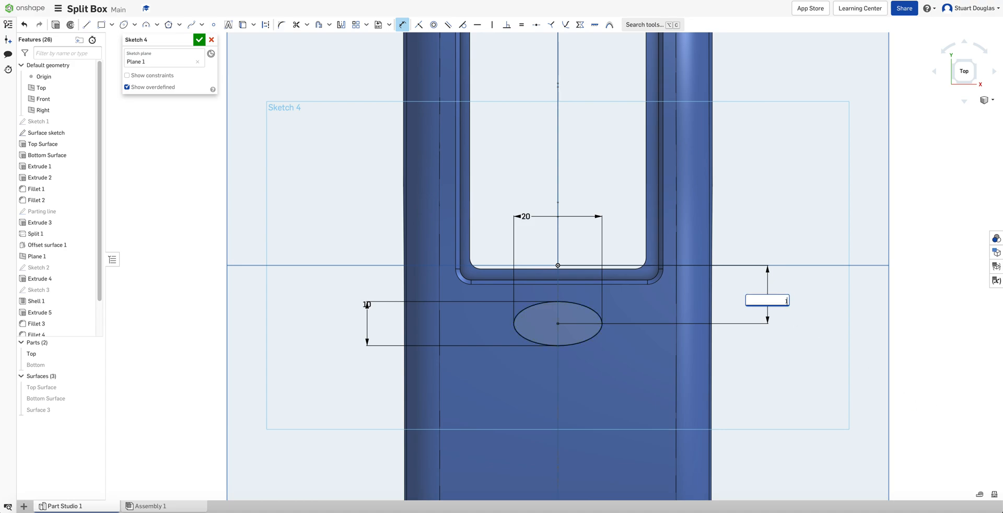
type("5")
key("Return")
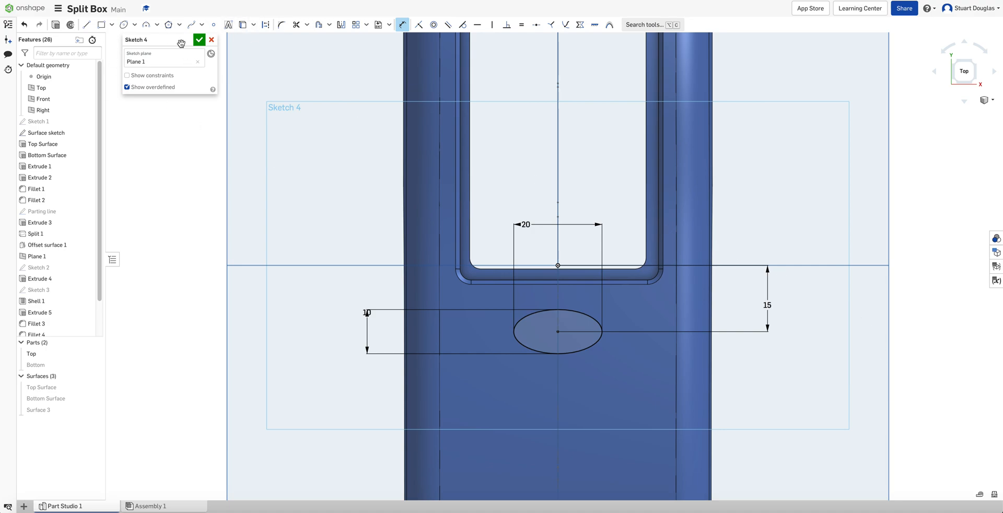
Draw two center-point circles, one on each side of the ellipse along its horizontal axis
left_click(135, 24)
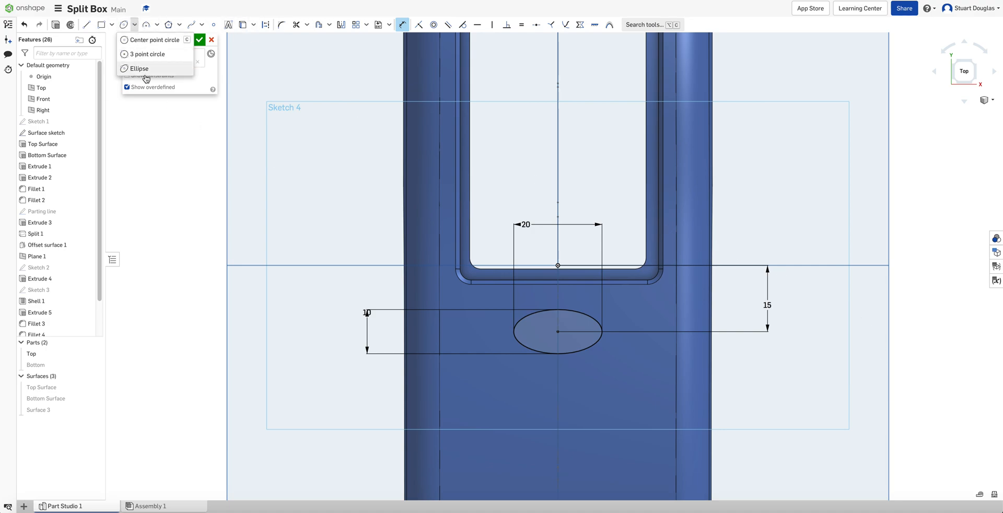
left_click(151, 40)
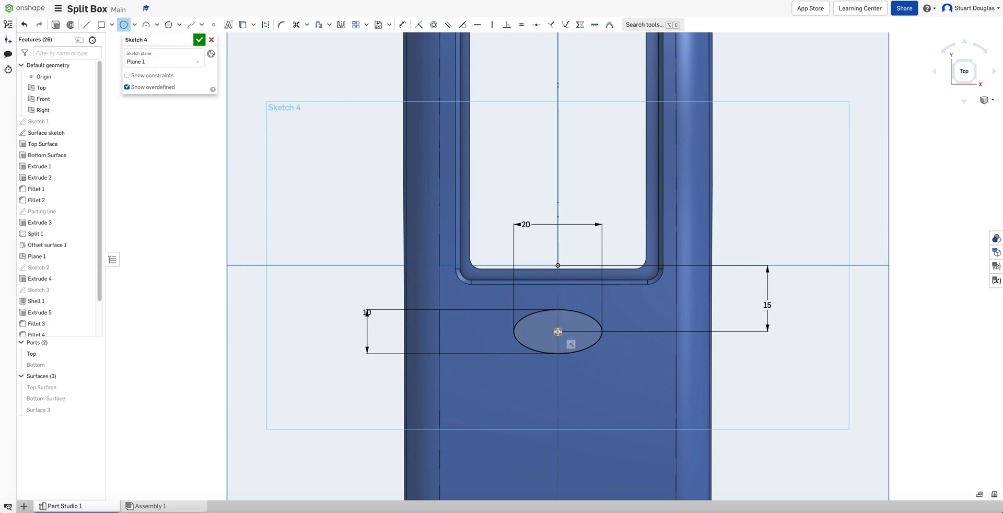
left_click(478, 331)
left_click(495, 346)
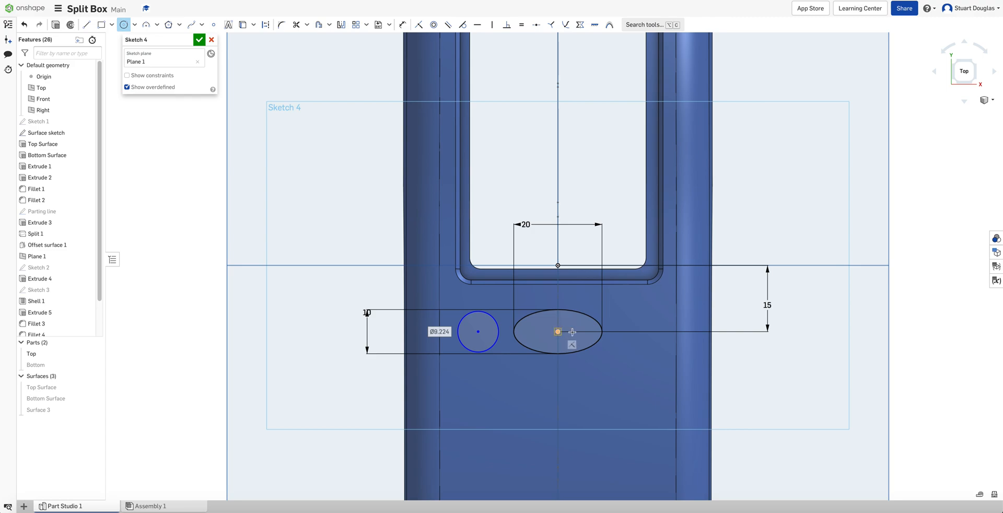
left_click(632, 332)
left_click(646, 347)
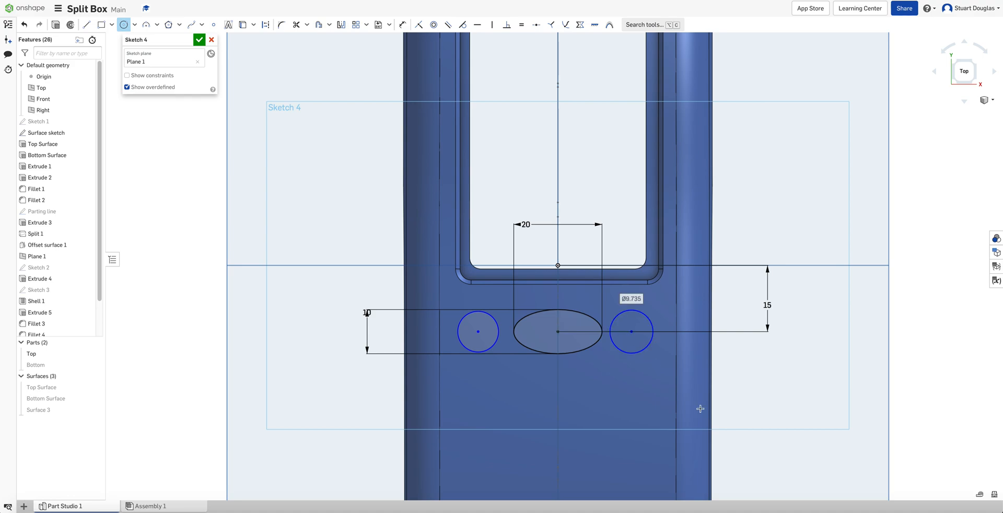
Set the diameters of both circles to 10 mm
key("d")
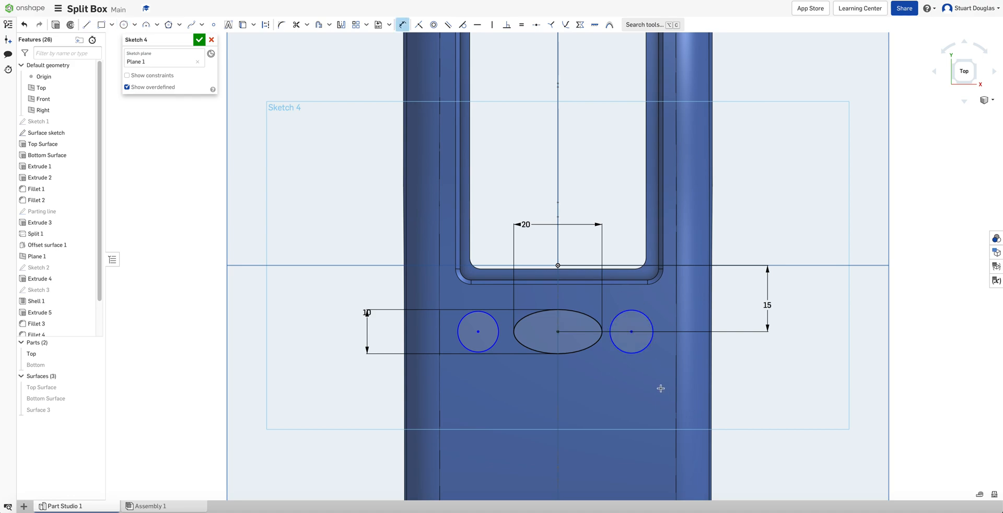
left_click(649, 320)
left_click(657, 301)
left_click(749, 234)
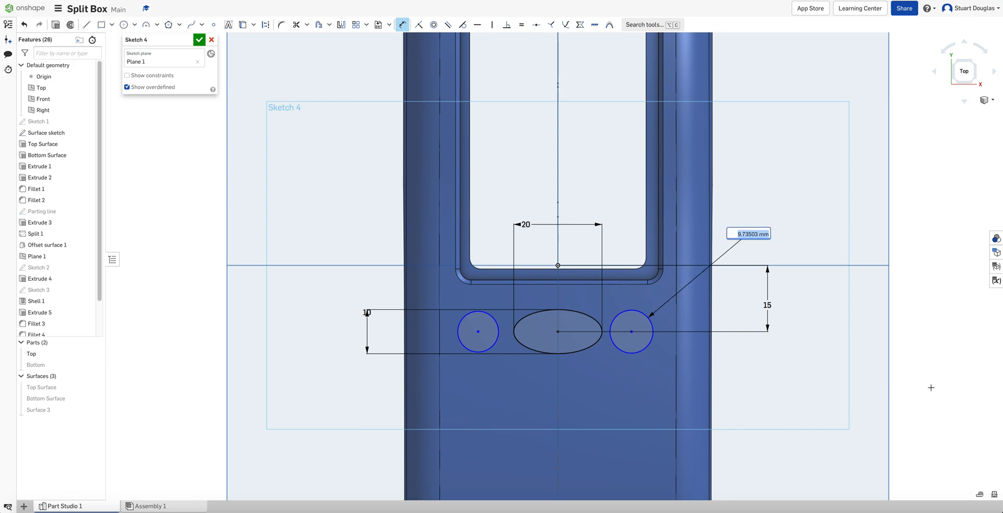
type("10")
key("Return")
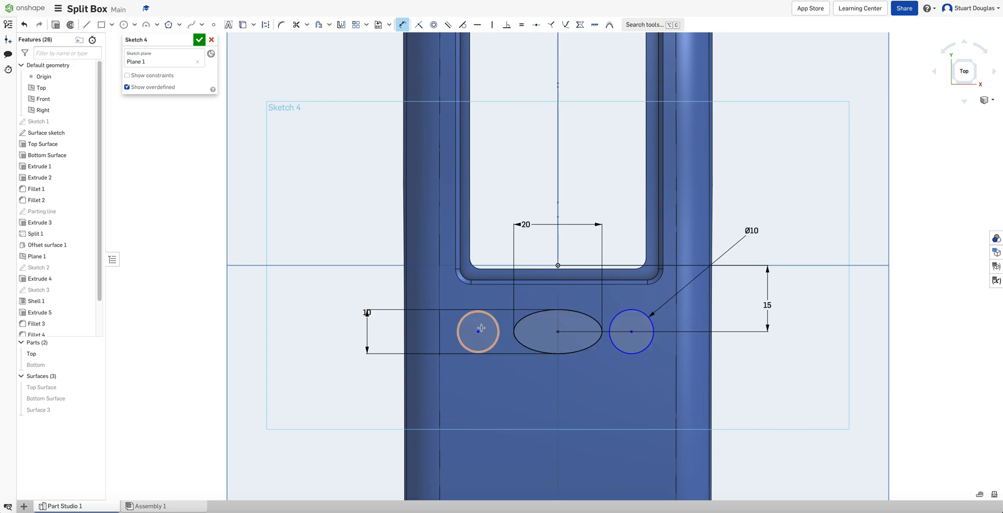
left_click(462, 318)
left_click(352, 238)
type("10")
key("Return")
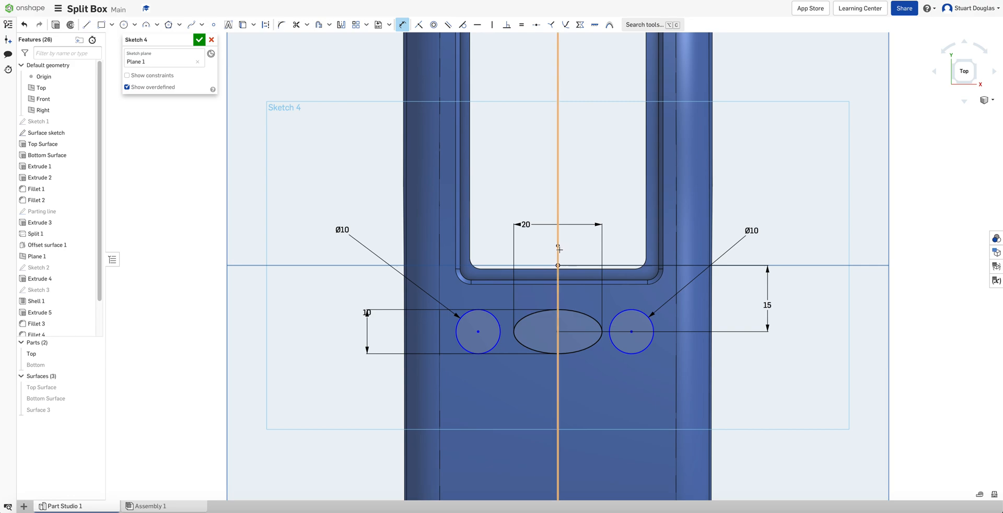
Dimension the left circle's center 17.5 mm horizontally from the ellipse center
left_click(520, 214)
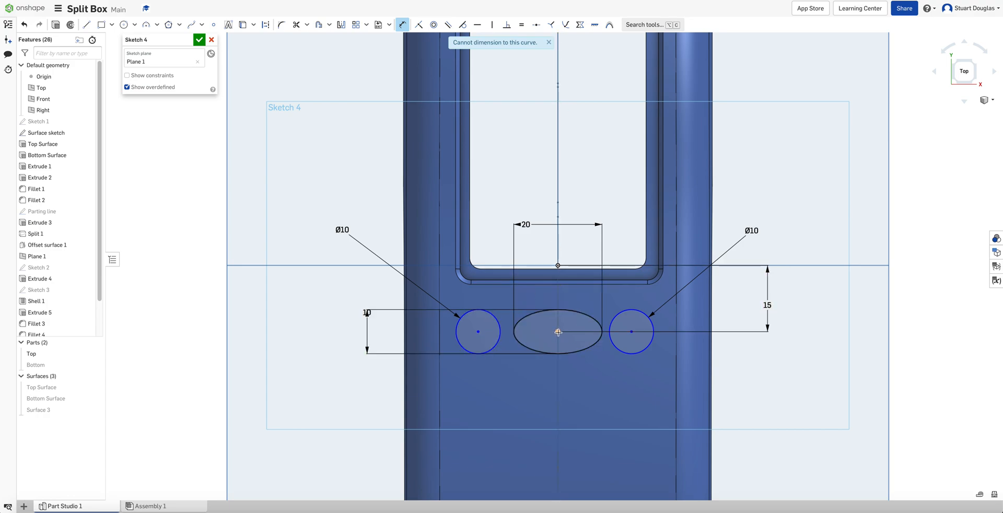
left_click(478, 333)
left_click(522, 399)
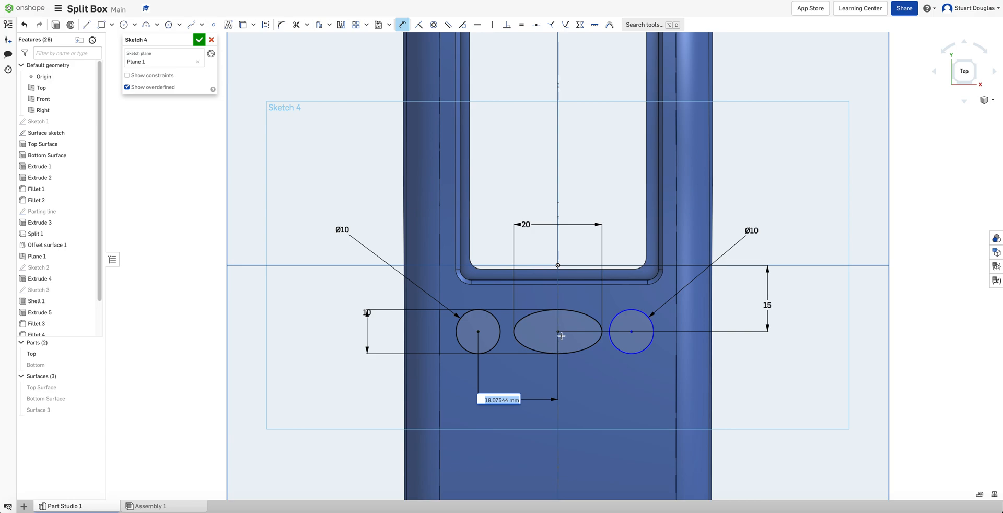
key("BackSpace")
key("Return")
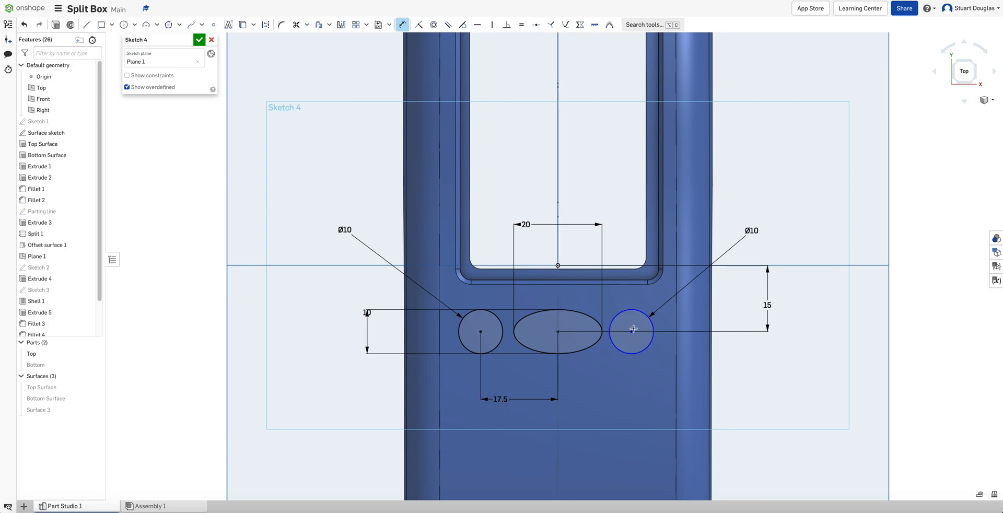
Dimension the right circle's center 17.5 mm from the ellipse center and finish the sketch
left_click(558, 332)
left_click(623, 402)
type("17.5")
key("Return")
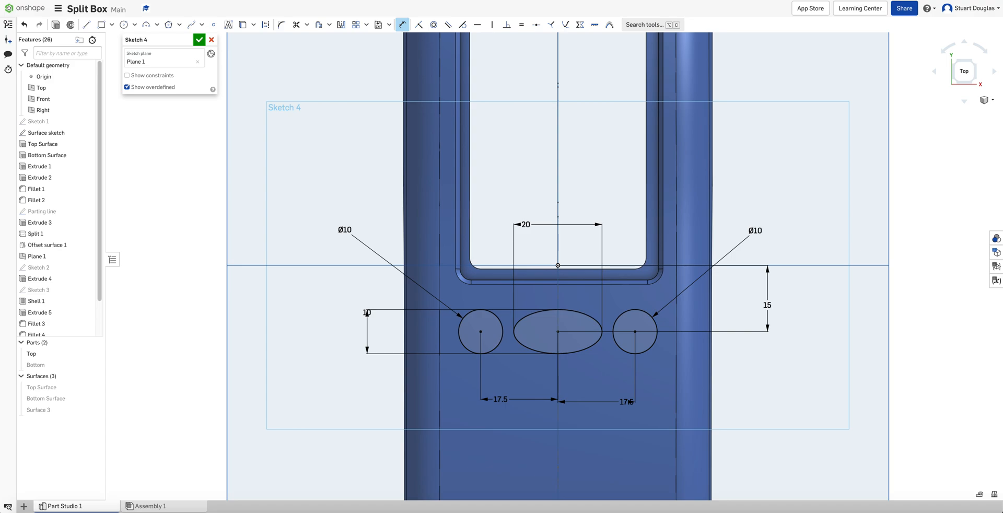
left_click(199, 39)
Extrude the ellipse and both circle regions 25 mm downward as a Remove cut through the top part
right_click_drag(403, 258, 392, 174)
key("shift+7")
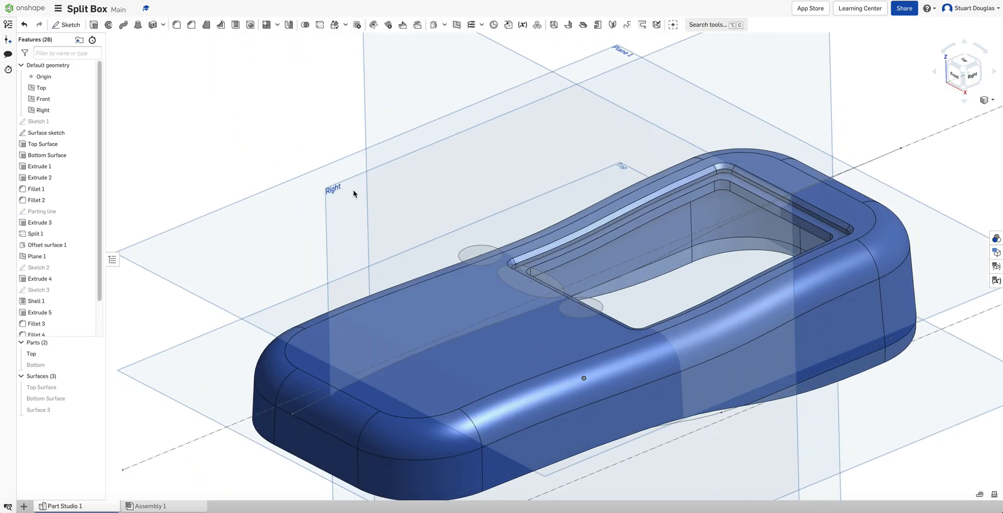
left_click(94, 25)
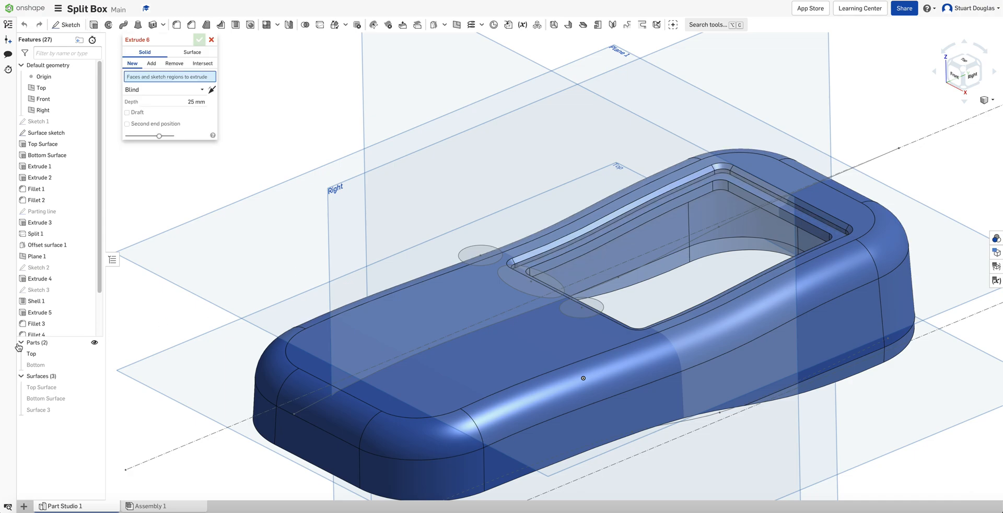
left_click(475, 251)
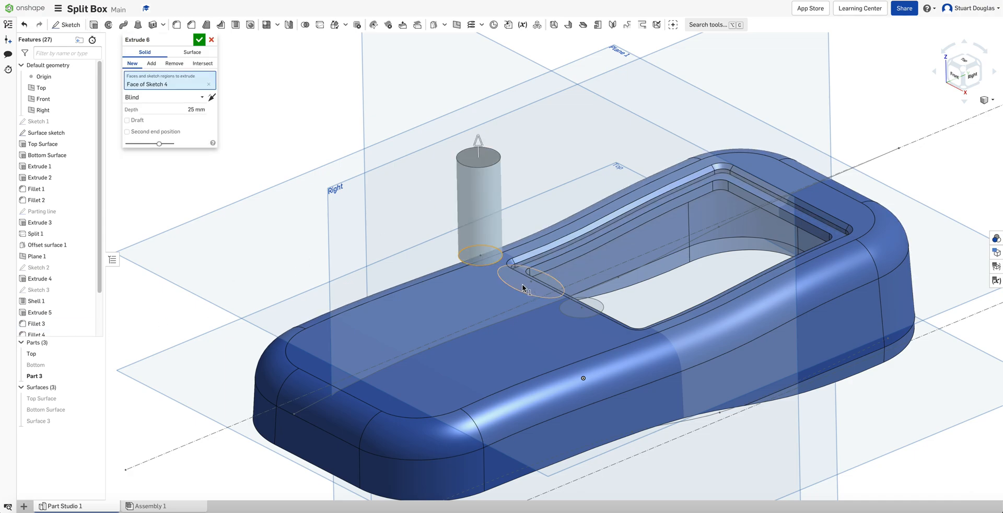
left_click(529, 284)
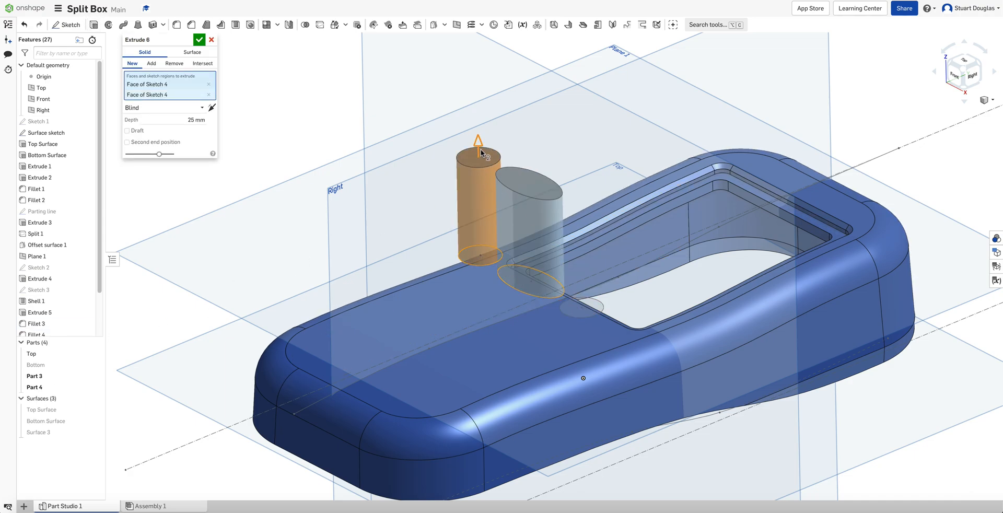
left_click(579, 313)
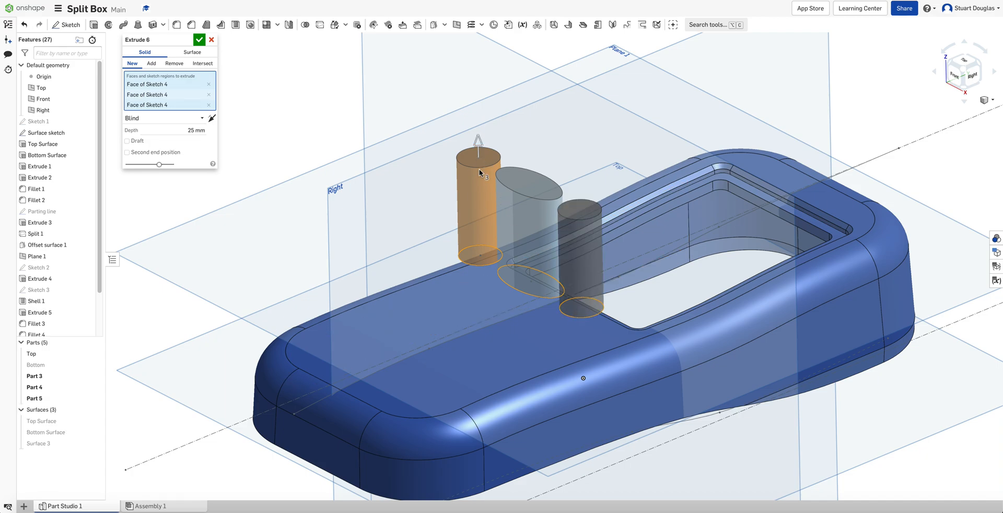
left_click(213, 118)
left_click(183, 63)
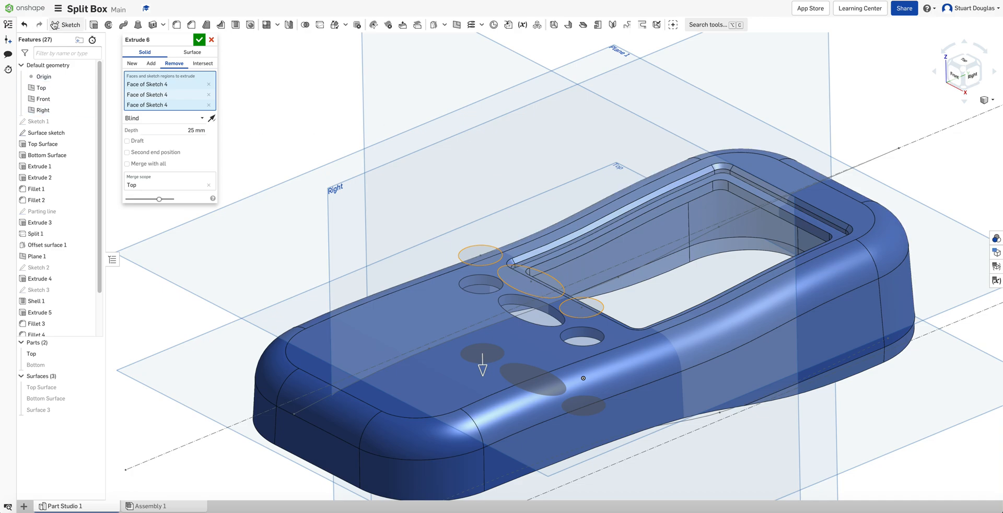
left_click(199, 40)
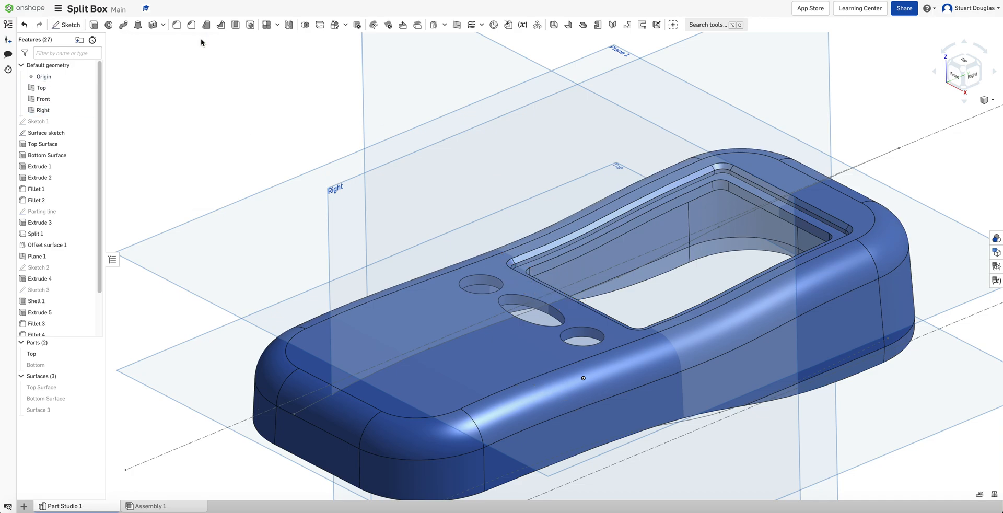
Fillet the top part's outer edge along the split line with a 0.5 mm radius
scroll(455, 213, "down", 3)
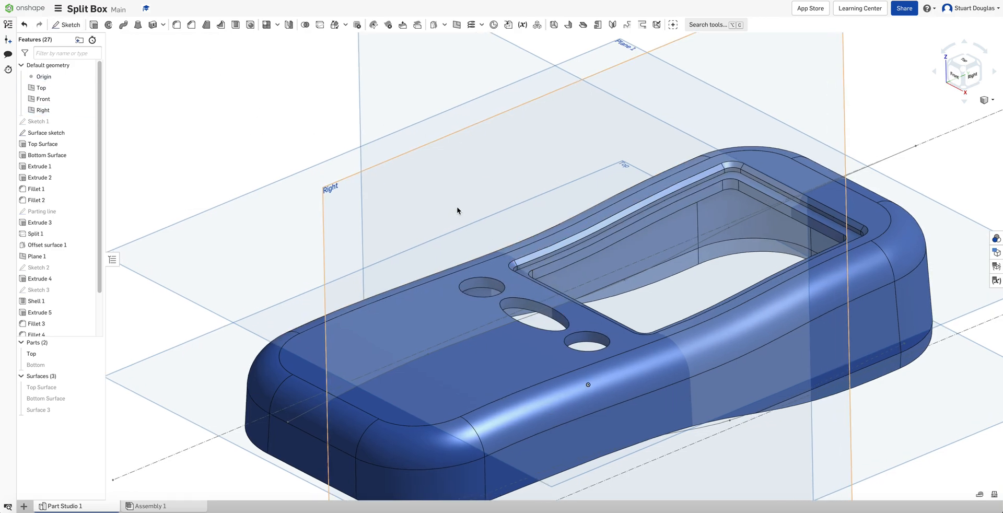
scroll(516, 331, "up", 3)
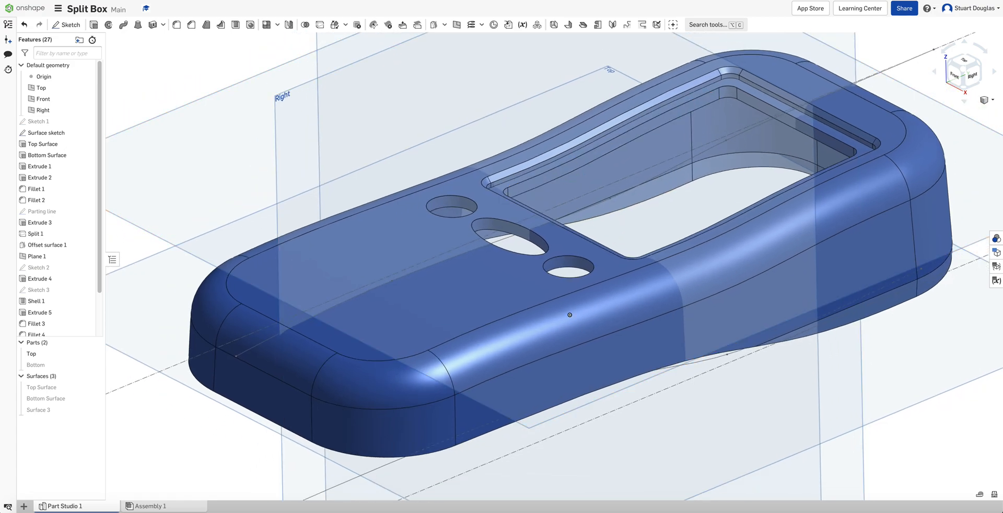
left_click(177, 25)
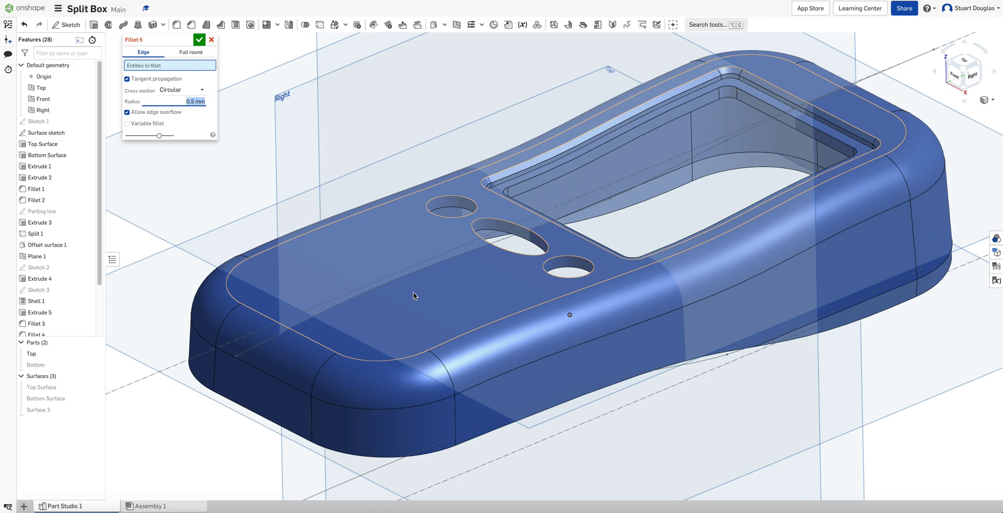
left_click(425, 453)
right_click_drag(583, 426, 377, 327)
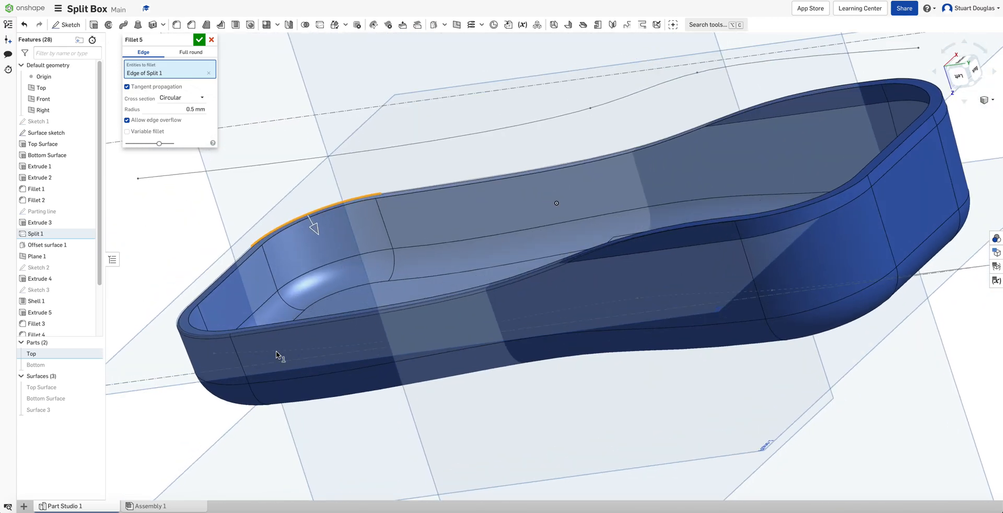
scroll(150, 331, "up", 10)
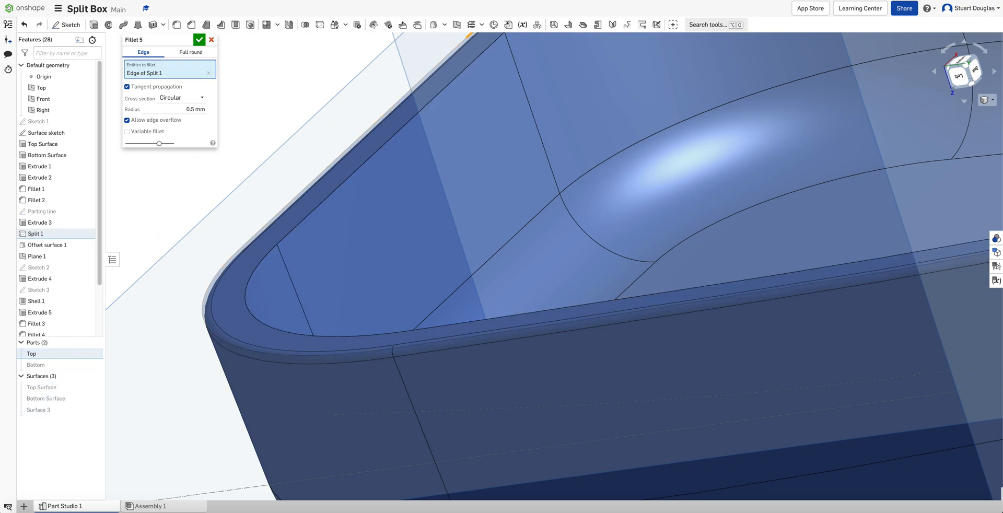
left_click(200, 40)
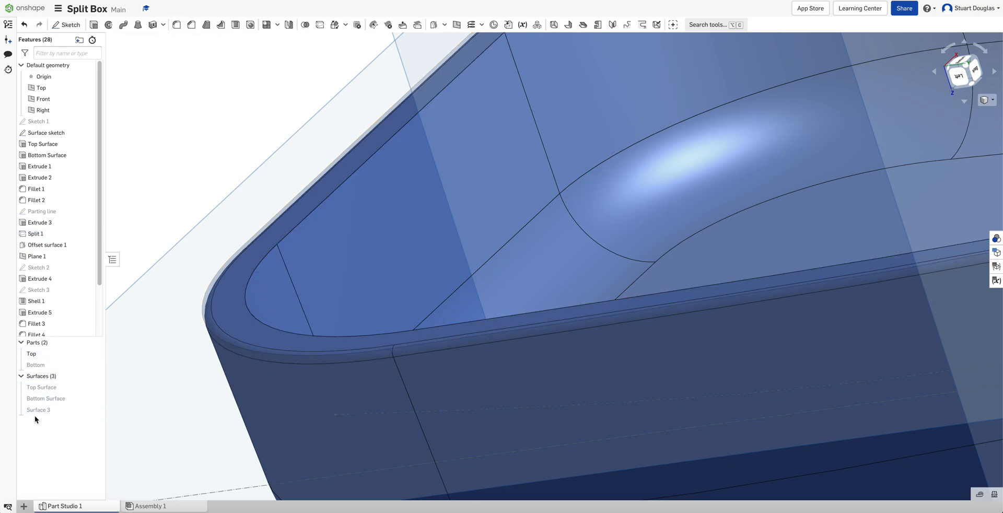
Show the bottom part and inspect the seam where the top and bottom parts meet
left_click(95, 365)
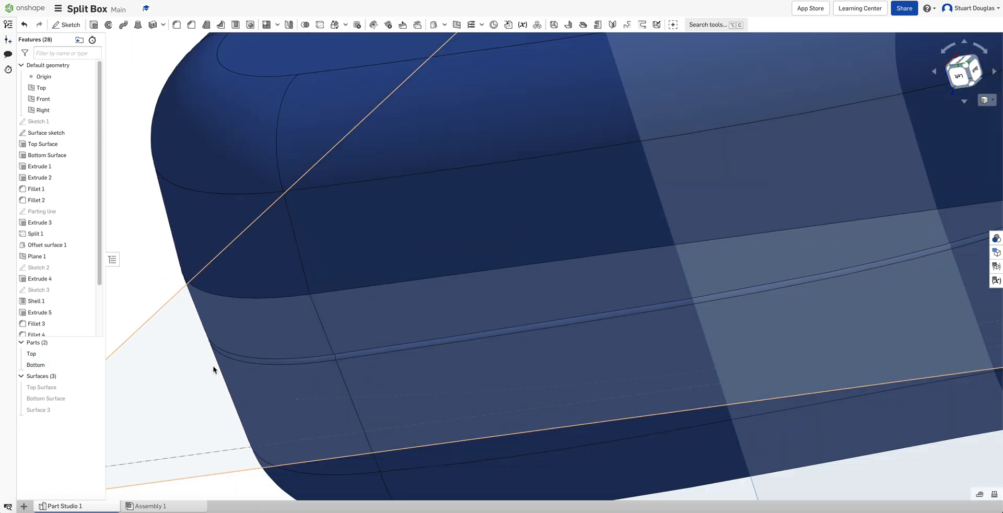
right_click_drag(213, 369, 293, 408)
scroll(156, 383, "up", 10)
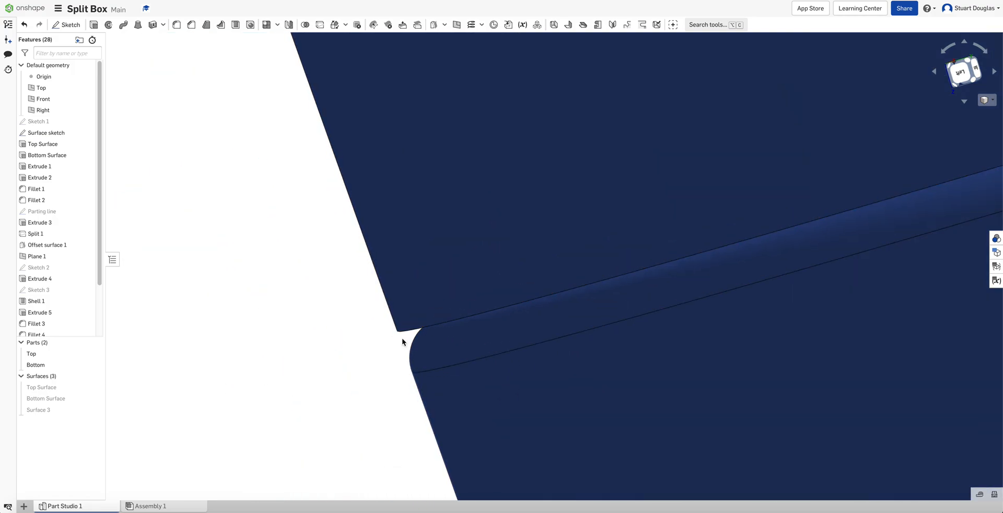
scroll(371, 333, "down", 3)
scroll(295, 324, "down", 15)
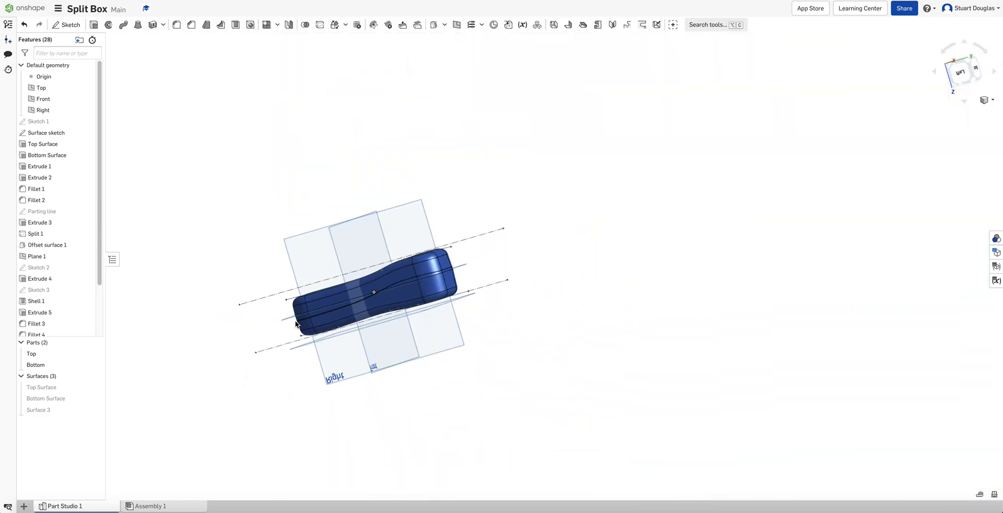
scroll(296, 325, "up", 5)
right_click_drag(518, 419, 513, 270)
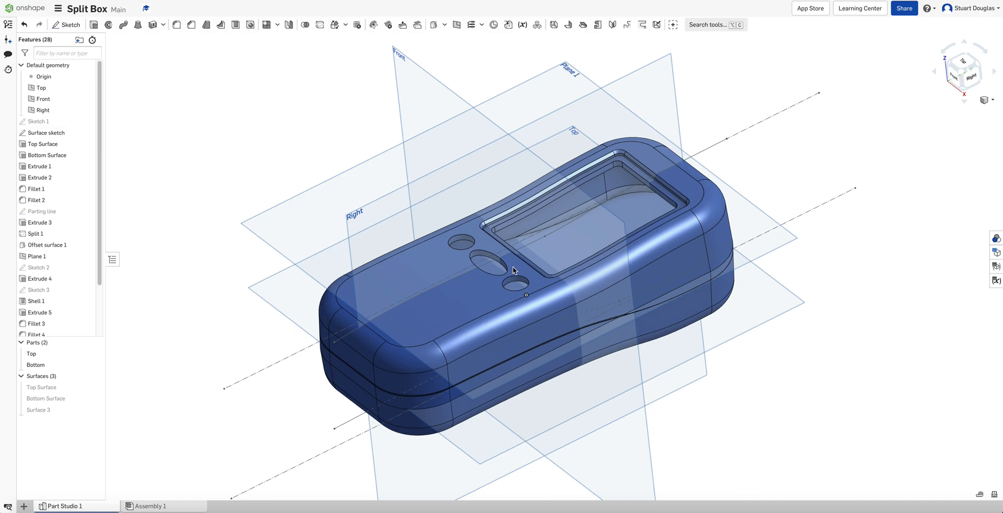